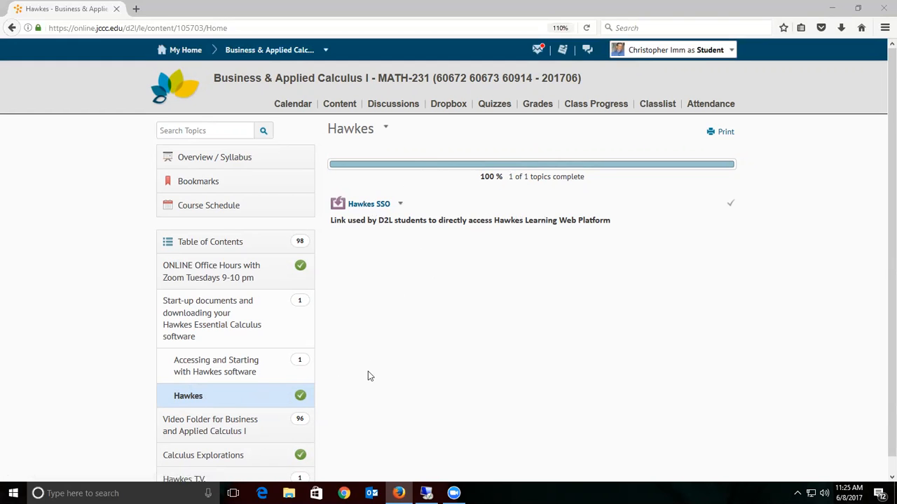
- Open the Video Folder for Business and Applied Calculus I and look through the Chapter 2: Limits, Slope and the Derivative topics
scroll(370, 376, down, 1)
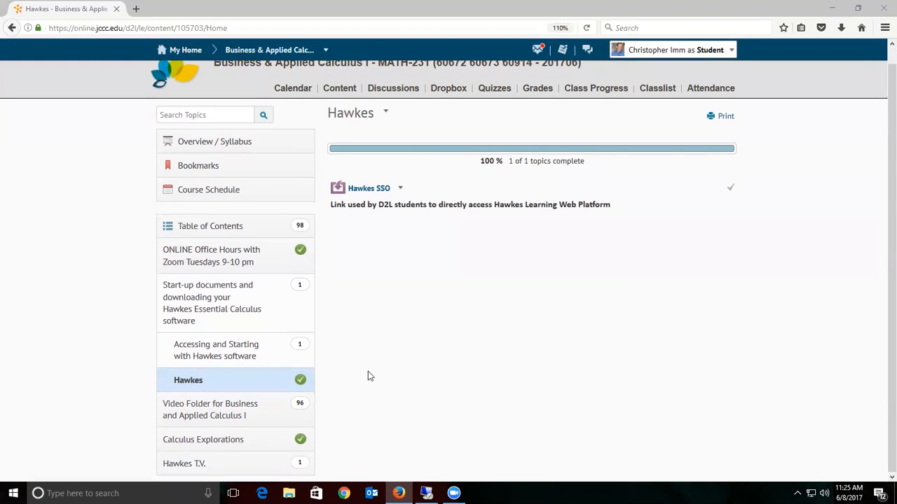
click(218, 413)
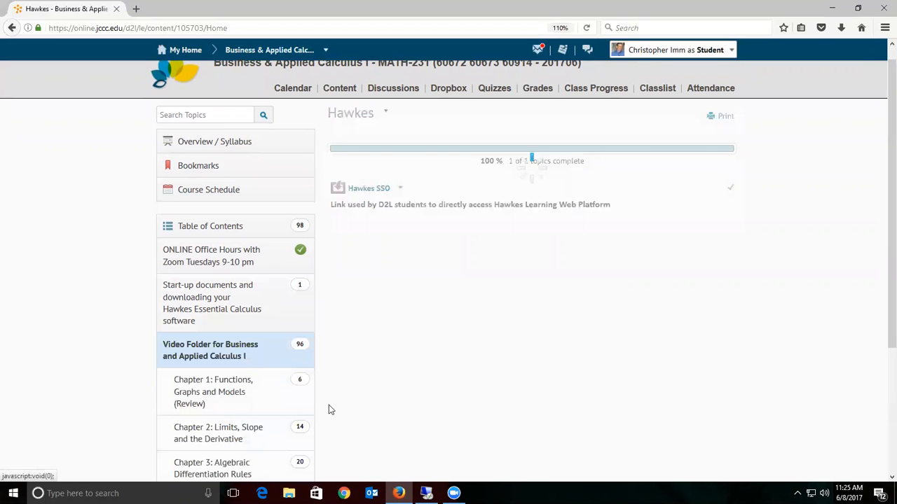
scroll(260, 415, down, 2)
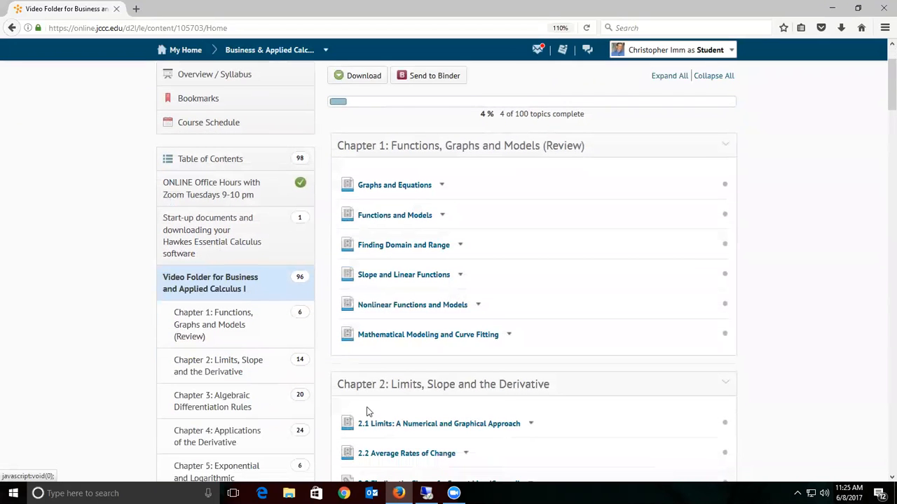
click(251, 371)
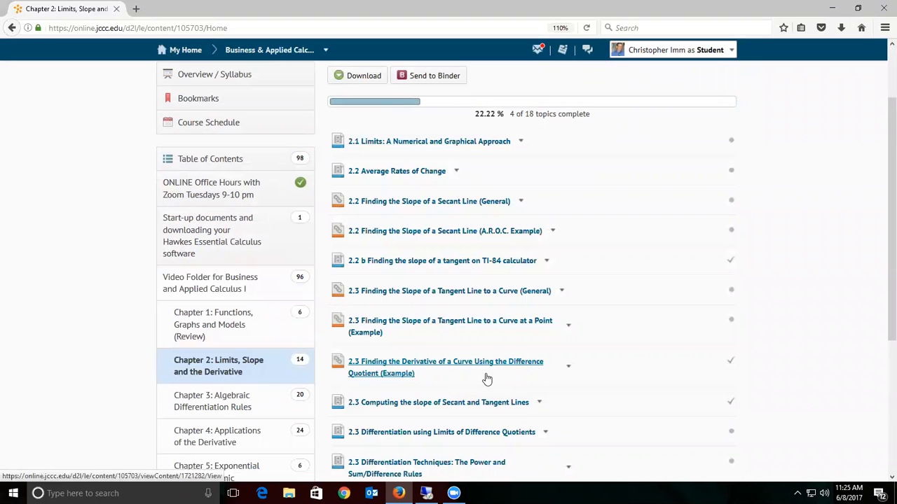
scroll(487, 378, down, 5)
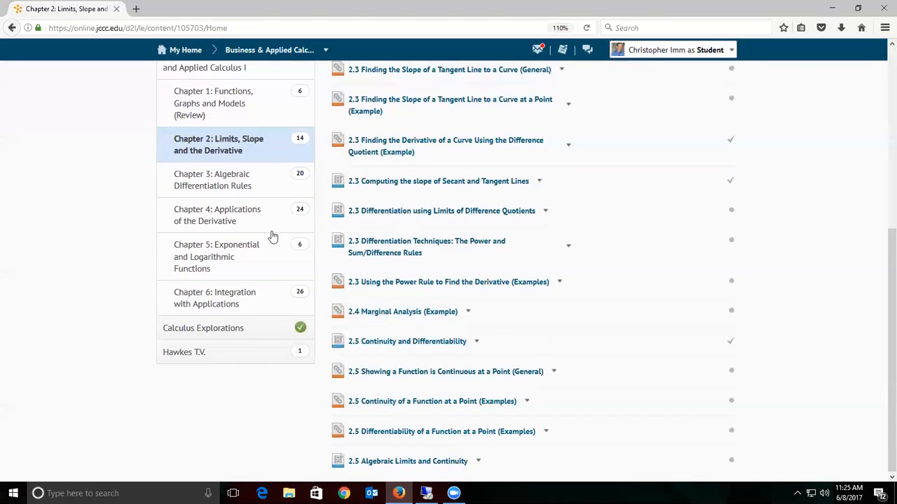
- Look through the video topics of Chapter 3: Algebraic Differentiation Rules
click(228, 184)
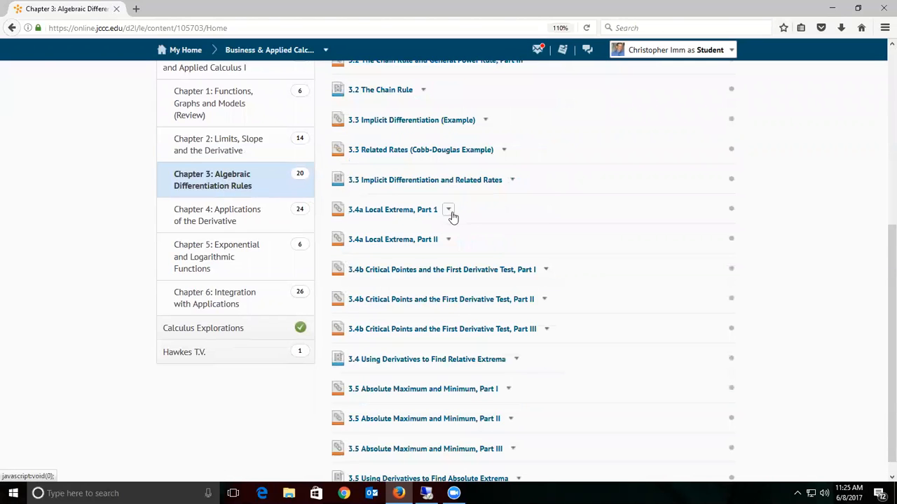
scroll(456, 233, up, 5)
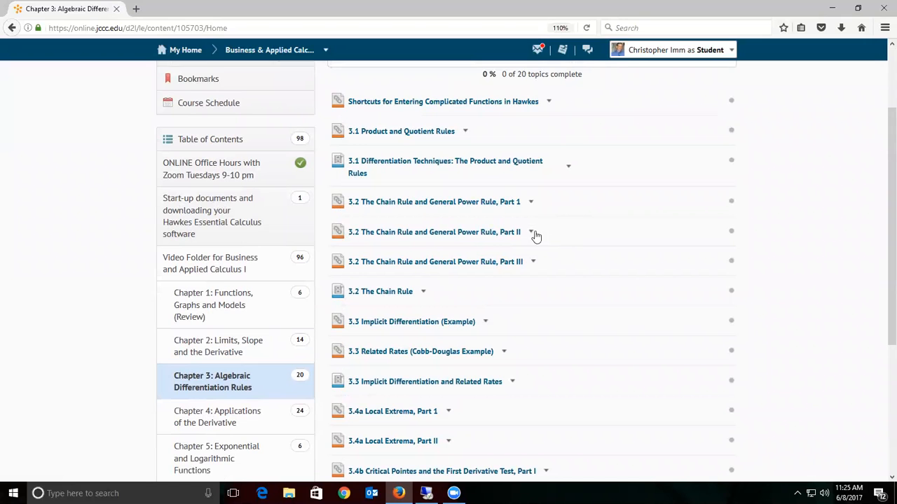
scroll(435, 242, down, 2)
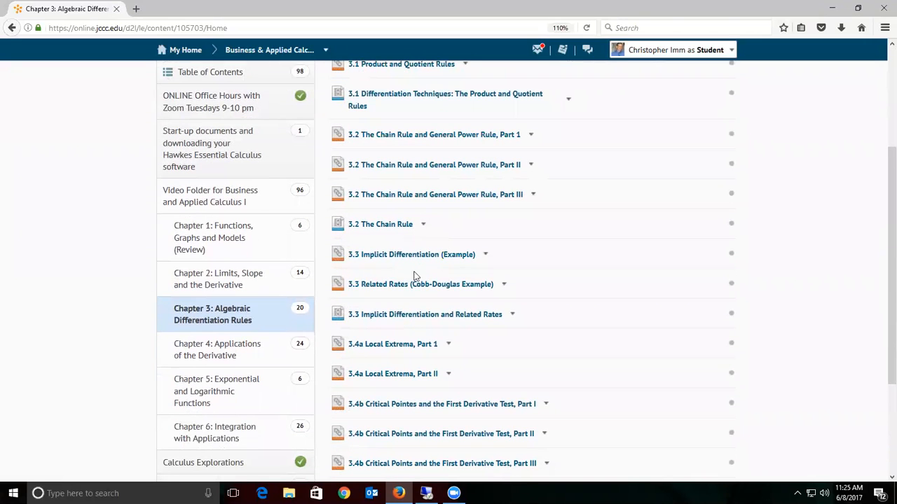
scroll(412, 360, down, 4)
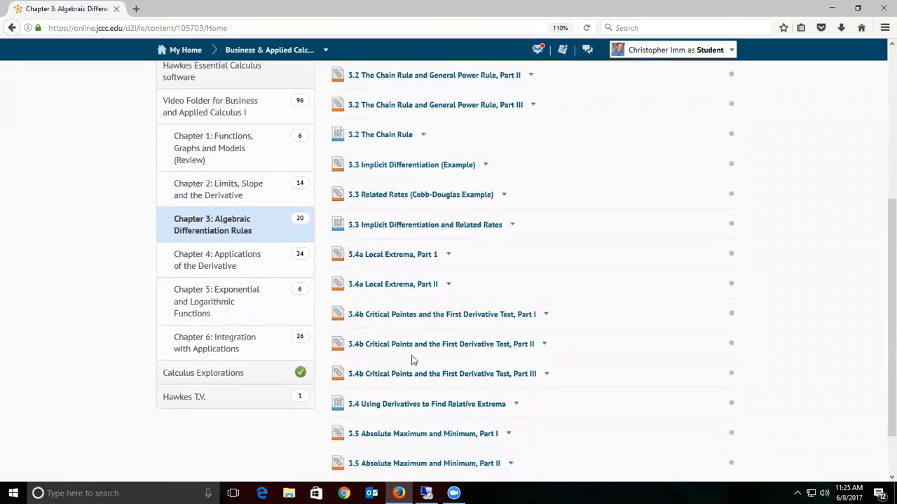
scroll(415, 391, up, 5)
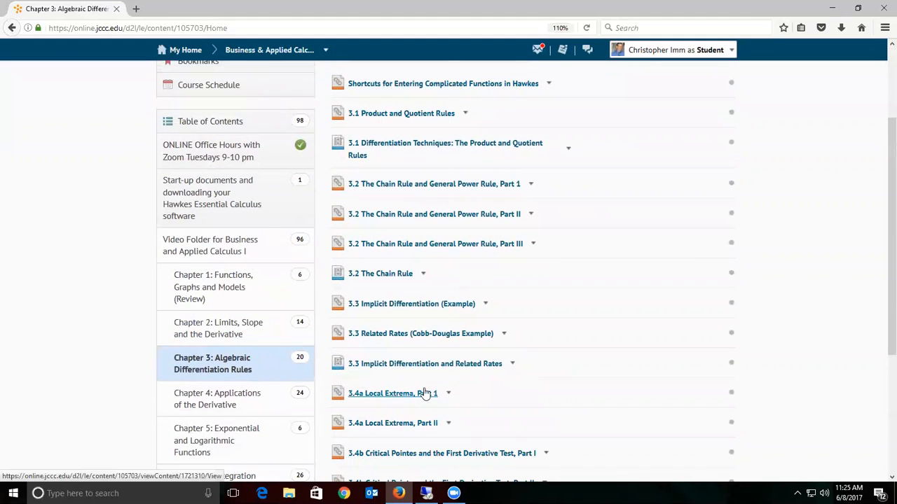
scroll(392, 401, down, 3)
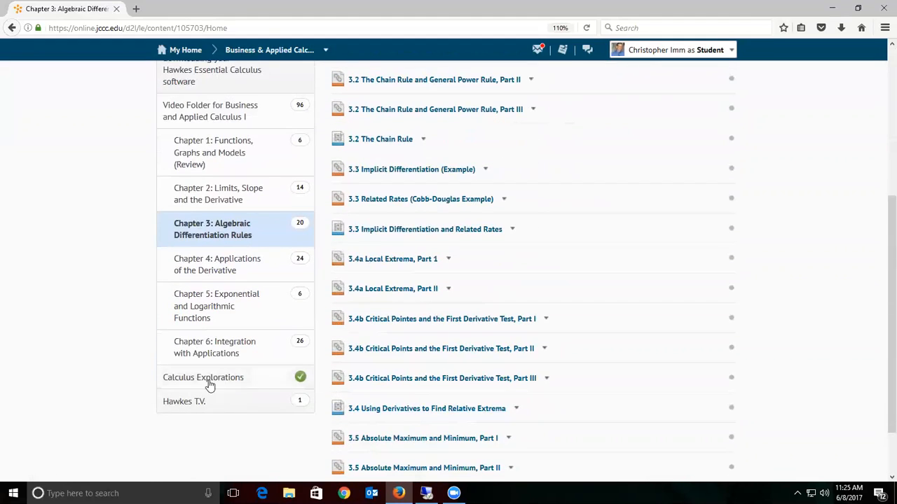
- View the Calculus Explorations topics and the ONLINE Office Hours with Zoom section of the course
click(234, 379)
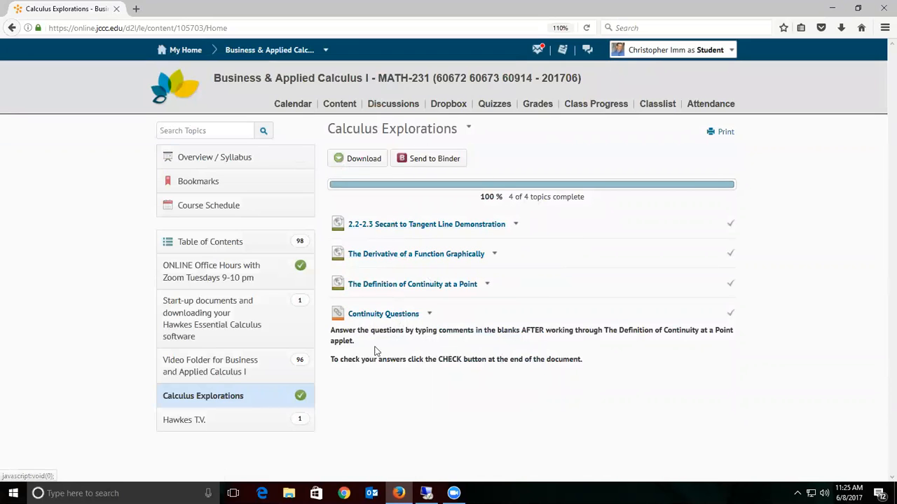
click(222, 368)
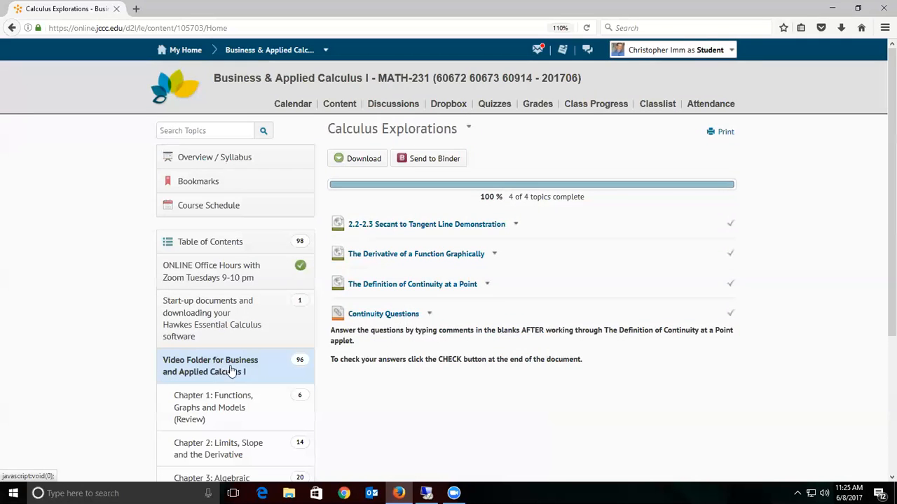
click(235, 273)
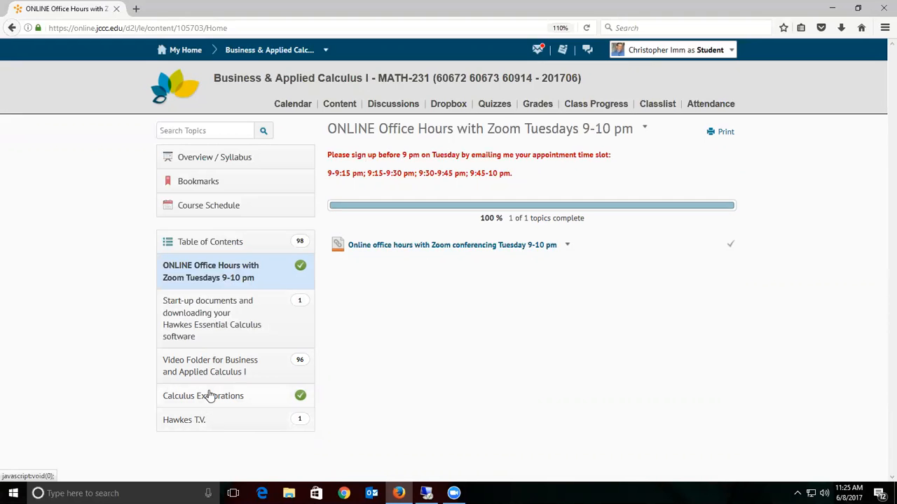
- Open the Hawkes SSO link from the Hawkes topic in the course's table of contents
click(232, 247)
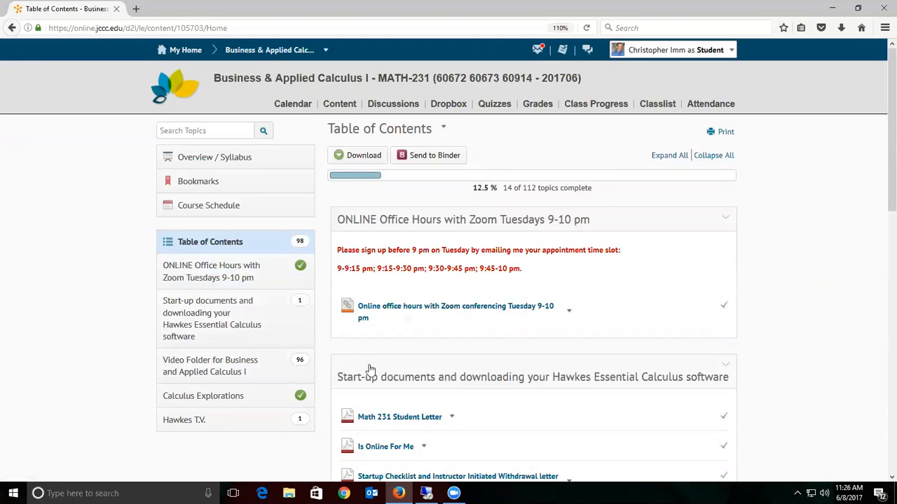
scroll(450, 360, down, 6)
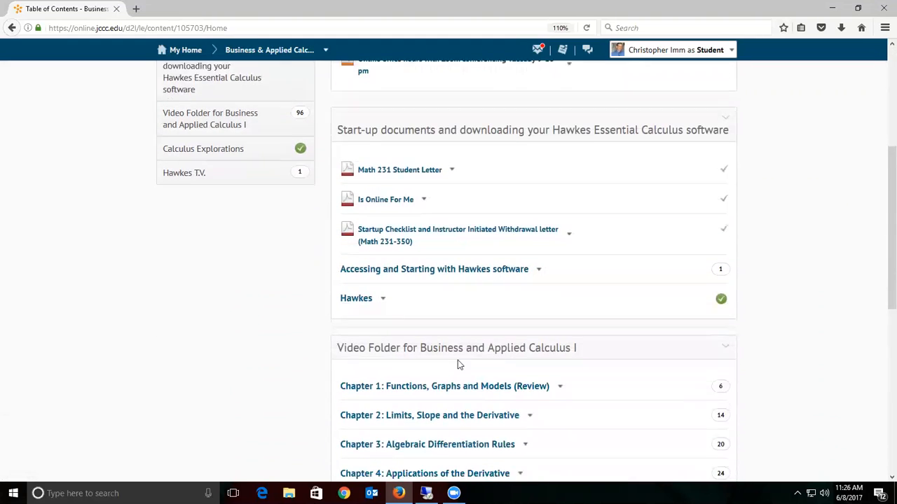
click(358, 281)
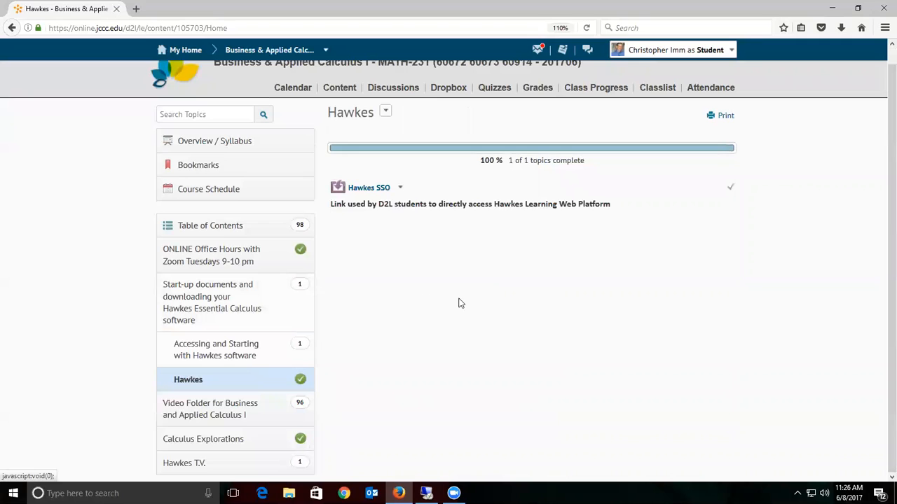
click(368, 190)
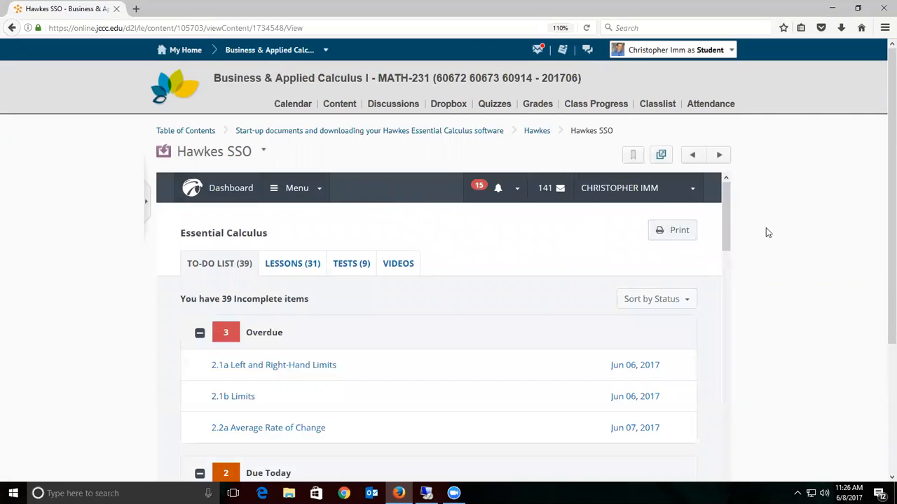
- Find the lesson 3.1 Product and Quotient Rules in the Essential Calculus to-do list and open it
scroll(498, 301, down, 5)
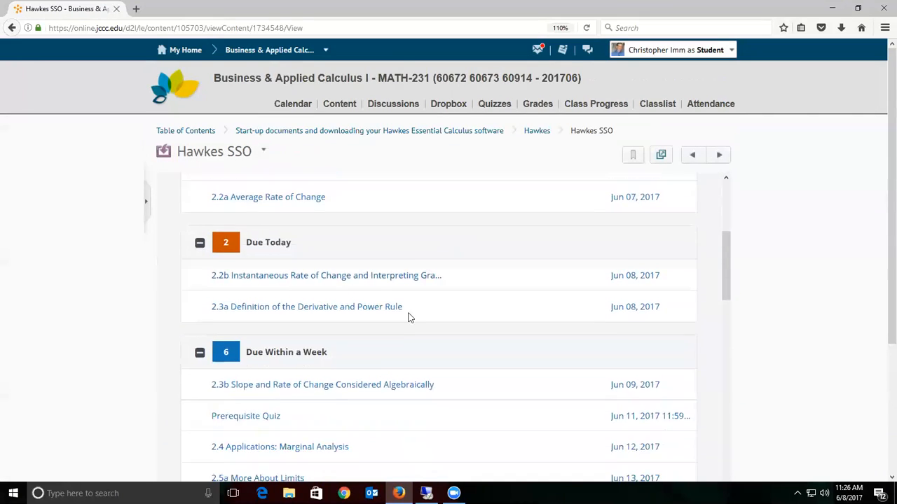
scroll(325, 334, down, 3)
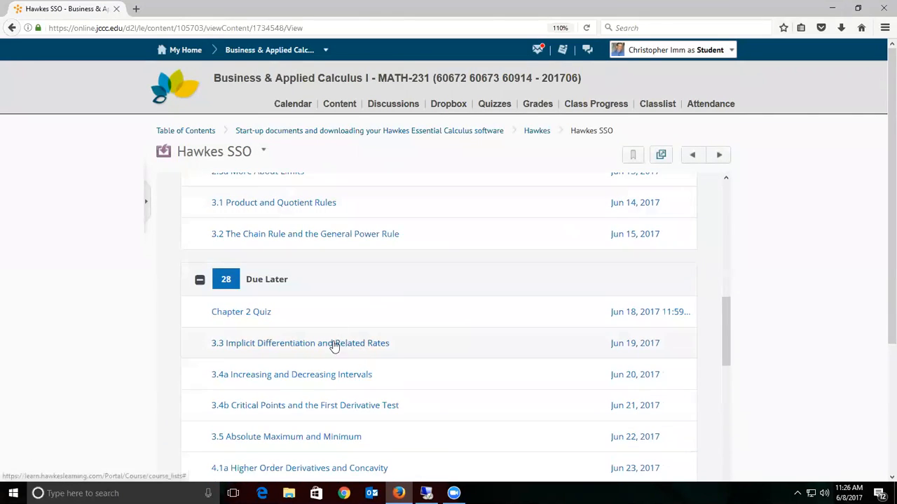
scroll(312, 341, up, 3)
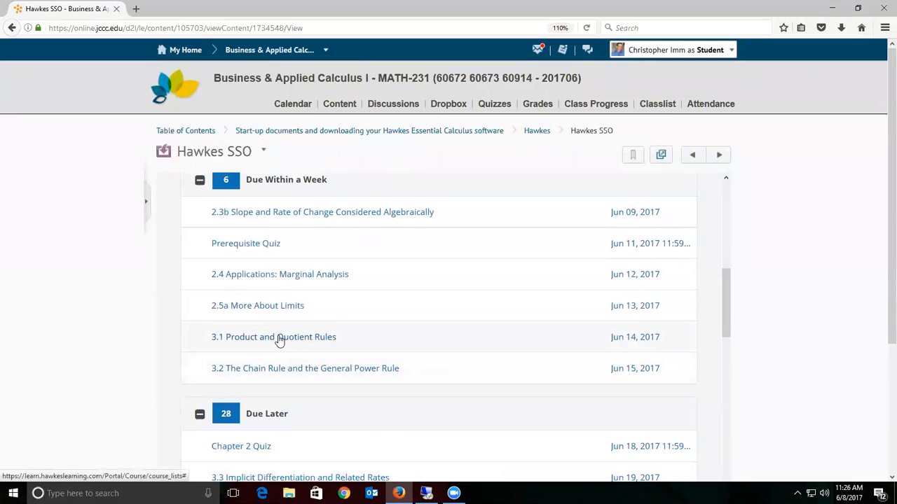
click(279, 340)
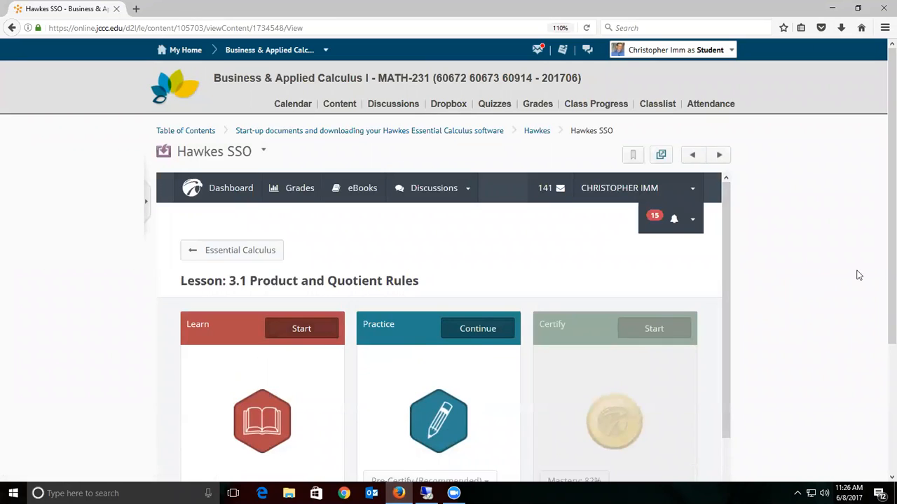
- Continue the Practice session of lesson 3.1 and show the whole question with its answer area
scroll(882, 280, down, 2)
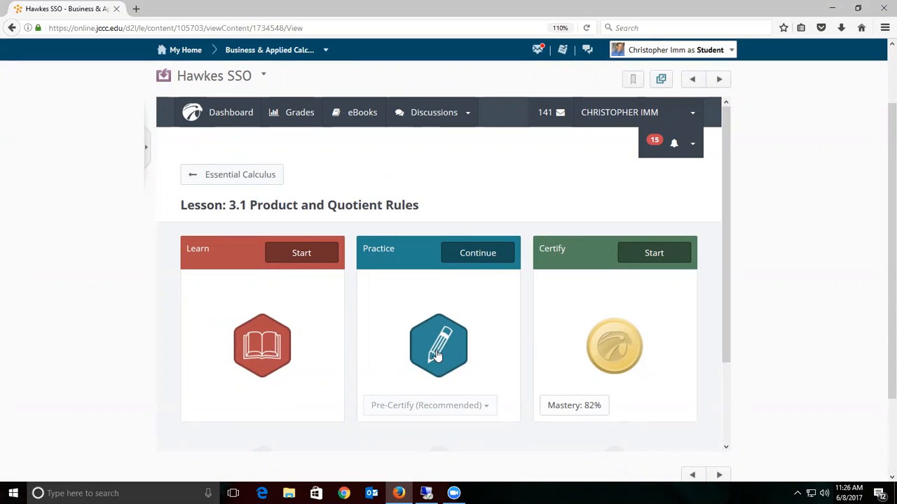
click(436, 356)
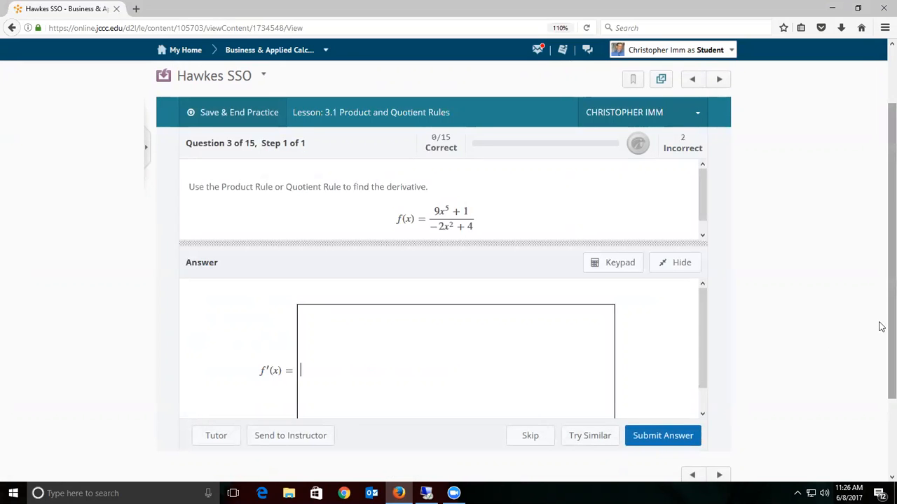
scroll(881, 327, down, 2)
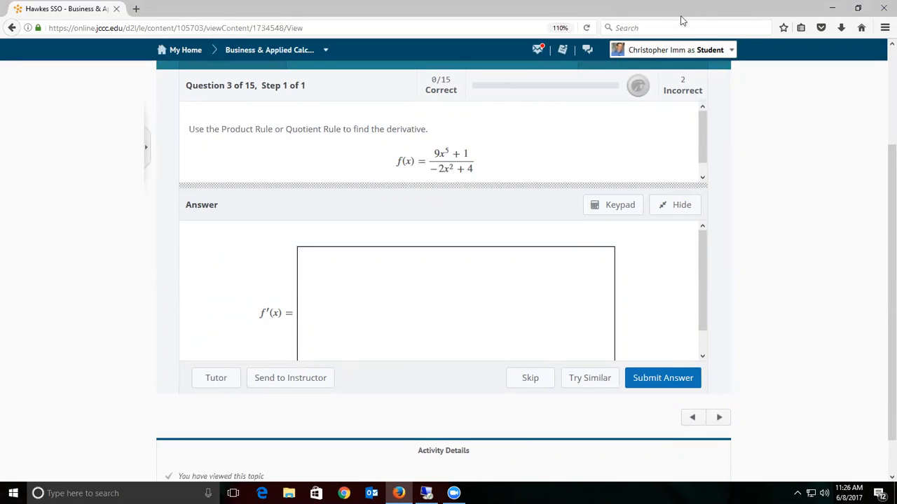
- Circle the numerator and denominator of f(x) in red by hand, marking the numerator F and the denominator G
click(729, 20)
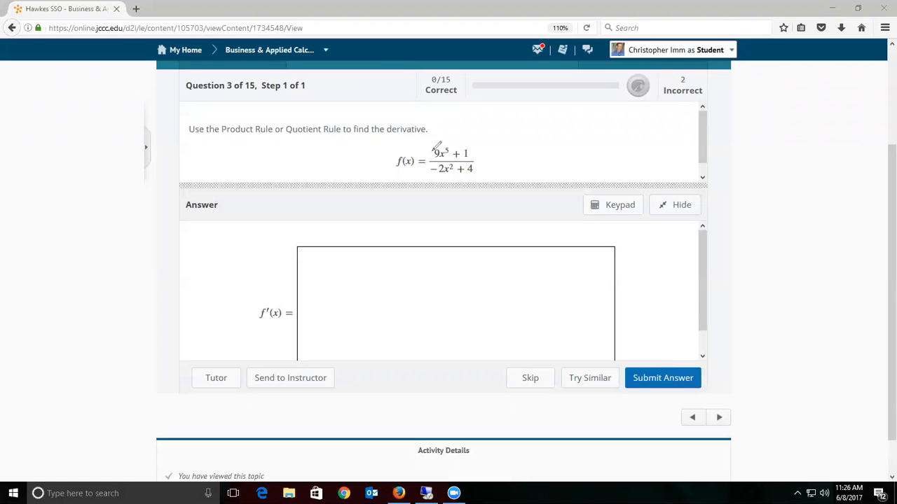
mouse_move(435, 146)
mouse_down()
mouse_move(452, 160)
mouse_move(480, 150)
mouse_move(466, 140)
mouse_move(437, 142)
mouse_move(489, 151)
mouse_up()
mouse_move(431, 163)
mouse_down()
mouse_move(436, 178)
mouse_move(475, 172)
mouse_move(482, 150)
mouse_up()
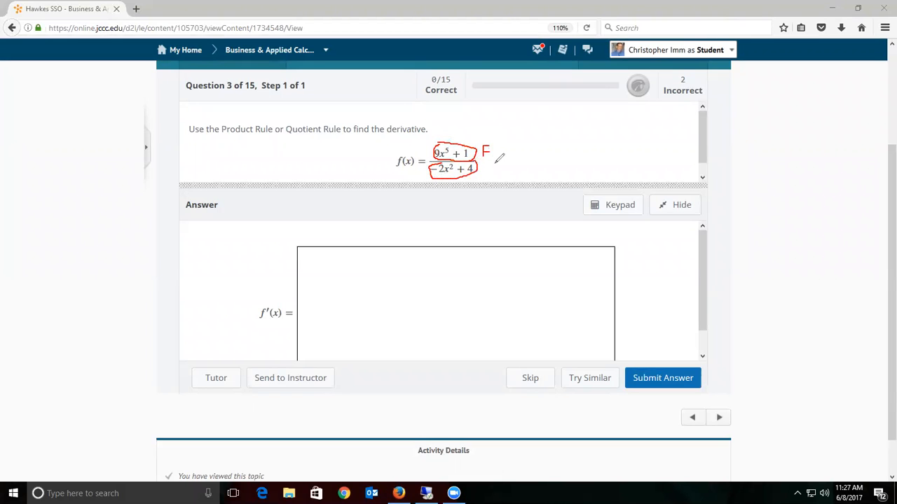
drag(488, 165, 495, 169)
- Add a text annotation beside the function with the quotient rule f'(x)=F'G-G'F over a dashed line and G^2
click(531, 152)
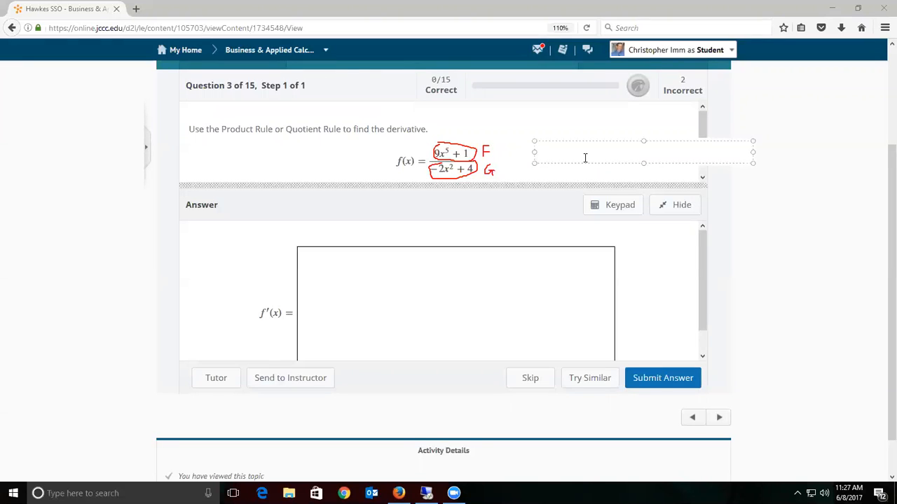
text(f'(x)=F'G-G'F)
key(Return)
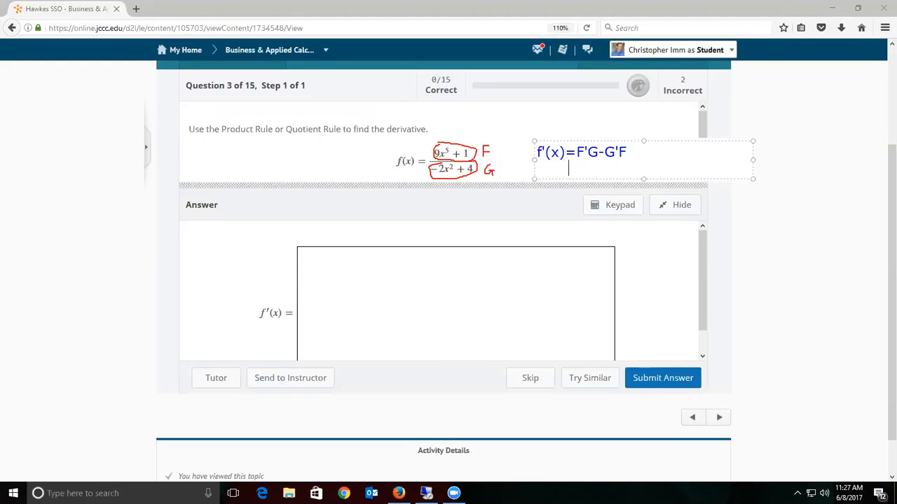
text(---------)
key(Return)
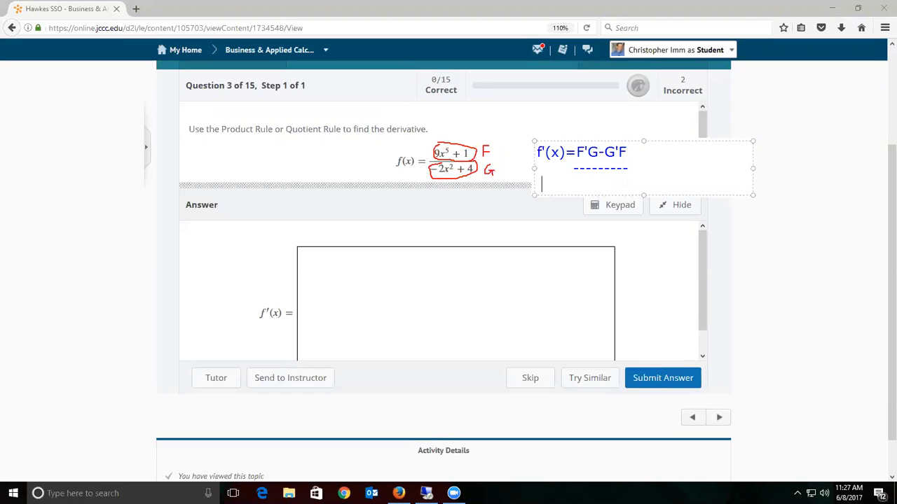
text(G)
text(^2)
click(738, 213)
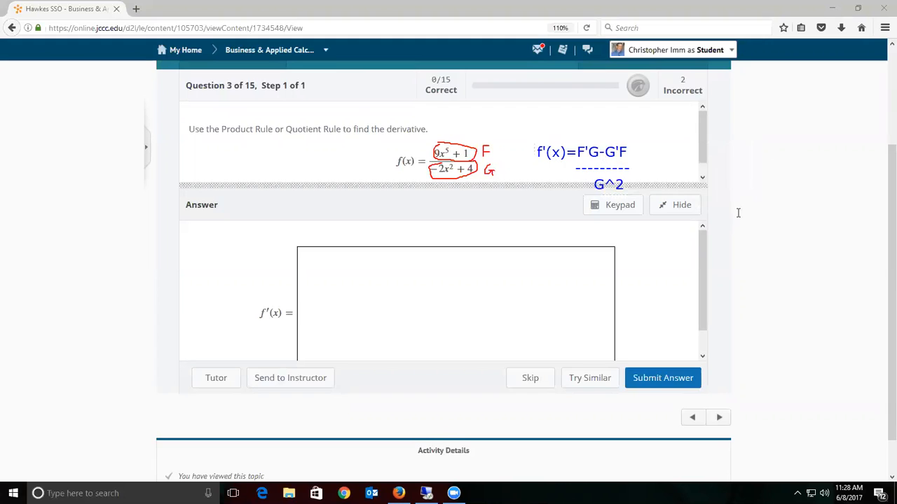
- Add a second text annotation beside the quotient rule formula with the lines F'=45x^4 and G=-4x
click(735, 151)
text(F'=)
text(45)
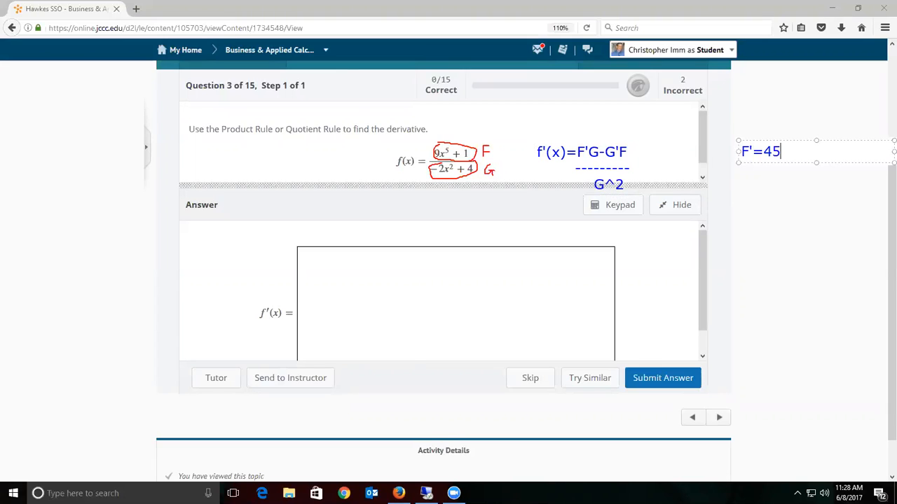
text(x^4)
key(Return)
text(G=)
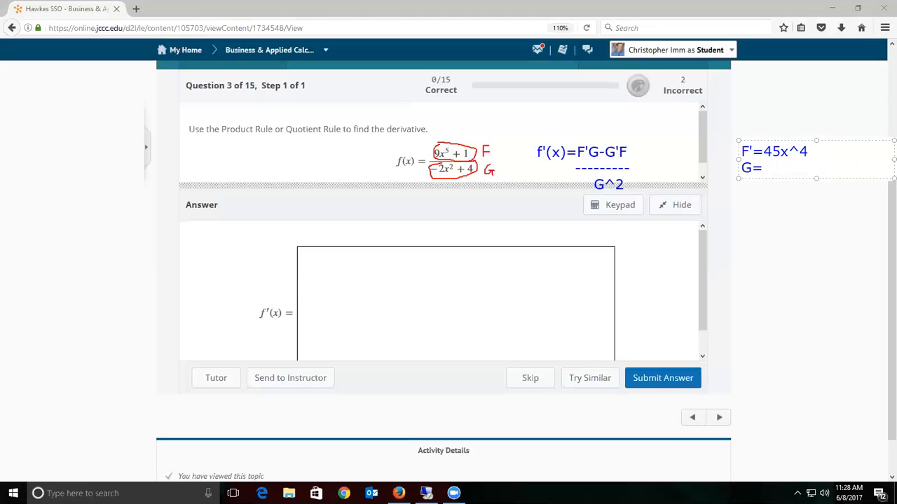
text(-4x)
click(788, 219)
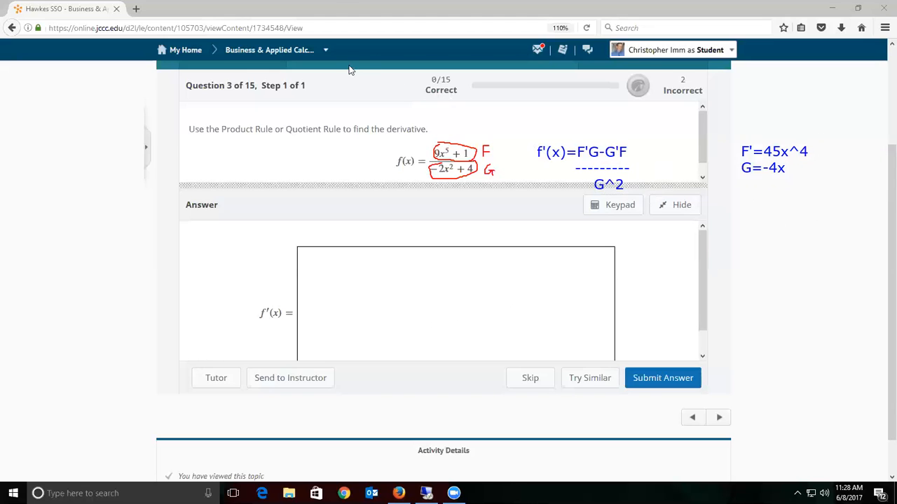
- Start a fraction in the f'(x) answer box and enter (45x^4)(-2x^2+4)- as the beginning of its numerator
click(329, 315)
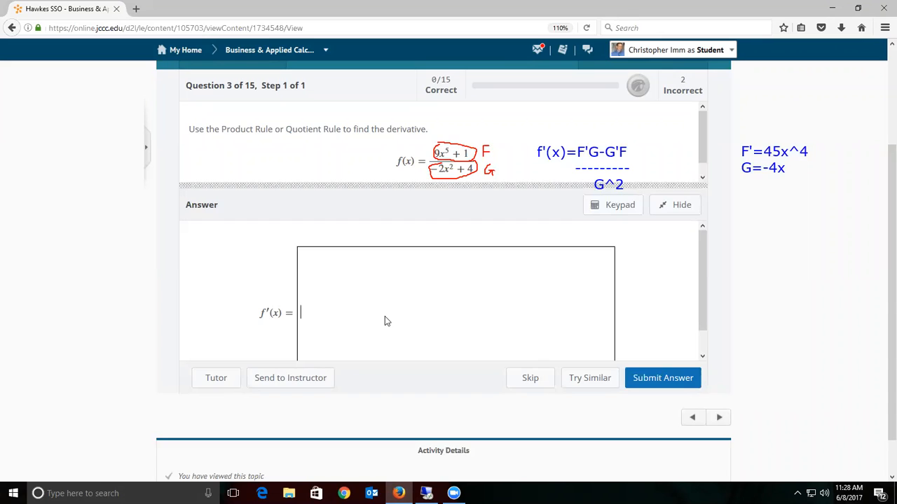
text(/)
text(()
text(45x)
text(^)
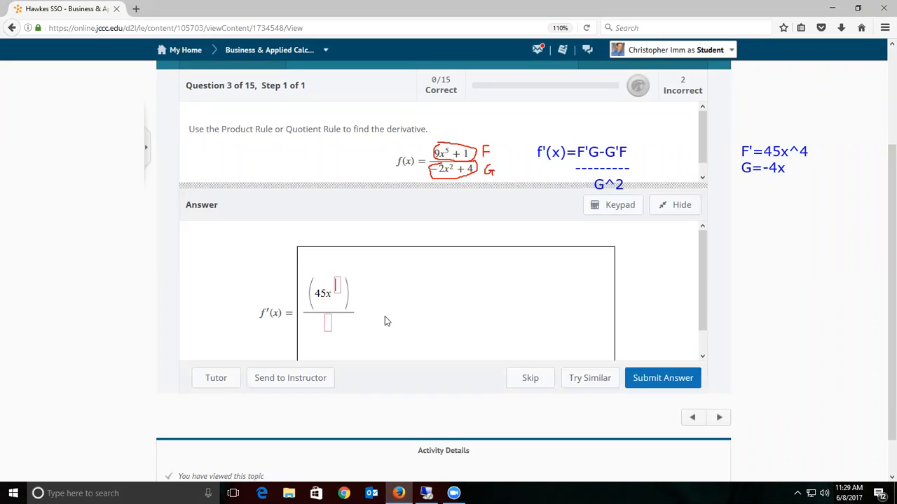
text(4)
key(Right)
text(()
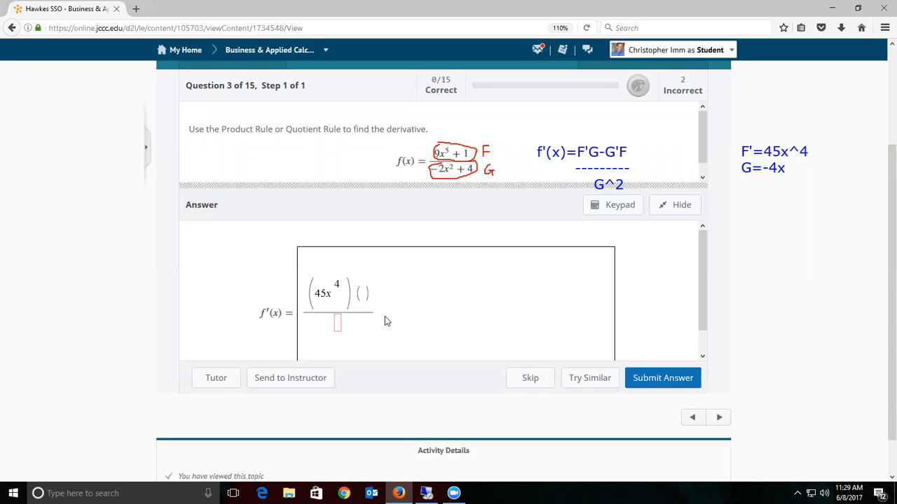
text(-2x^2+4)-)
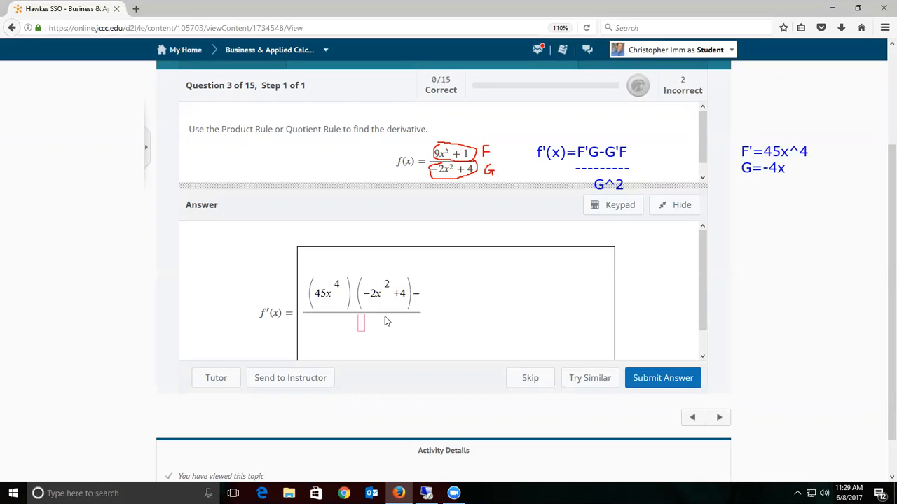
- Complete the numerator after the minus sign with the product (-4x)(9x^5+1)
text((-4x()
key(BackSpace)
key(Right)
text((9x^5)
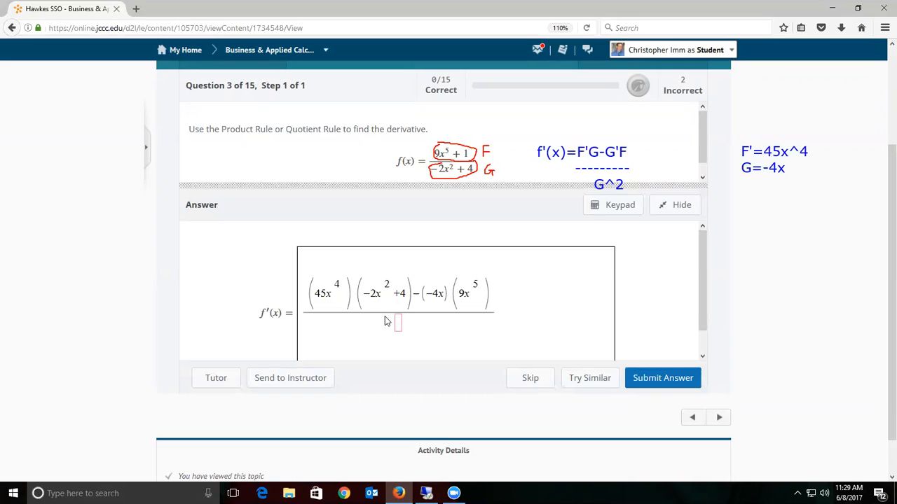
key(Right)
text(+1)
- Enter (-2x^2+4)^2 as the denominator of the fraction and submit the answer
click(404, 322)
text(()
text(-2x^)
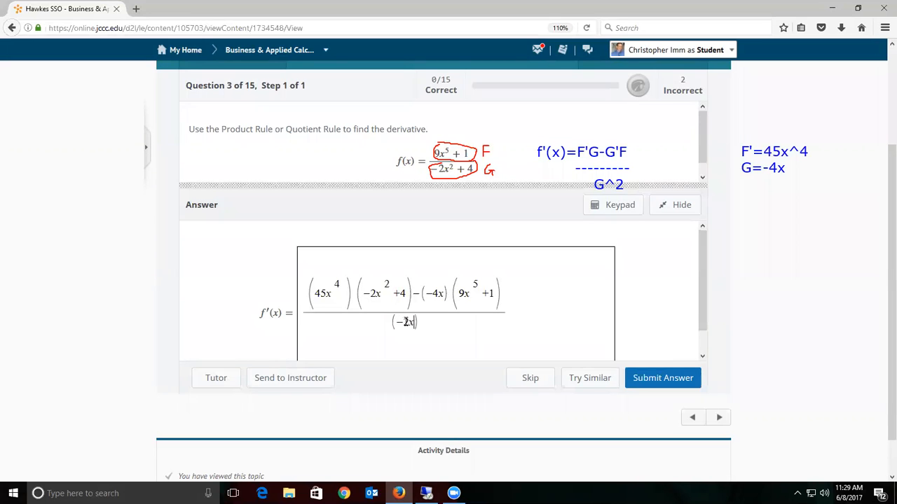
text(2)
key(Right)
text(+4)
key(Right)
text(^)
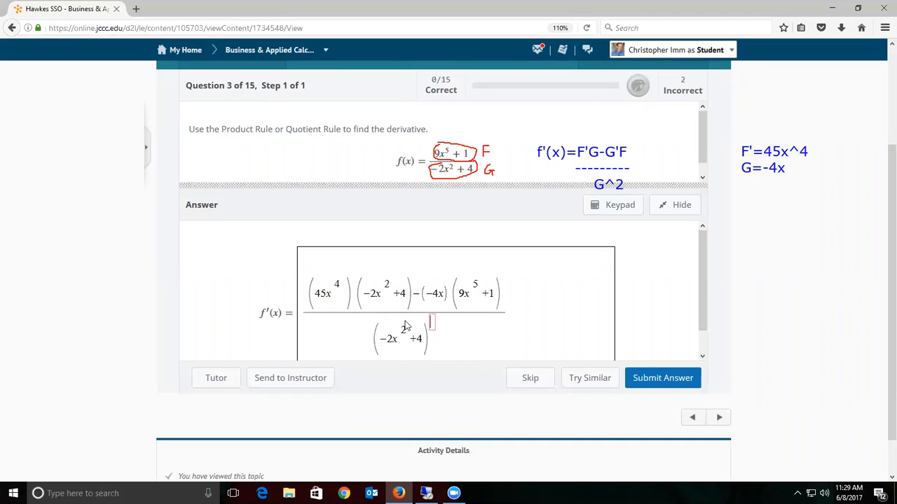
text(2)
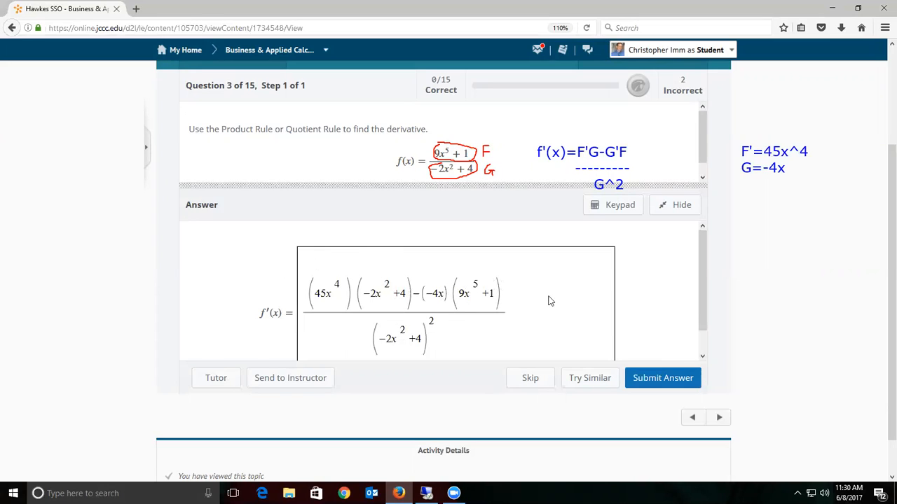
click(662, 379)
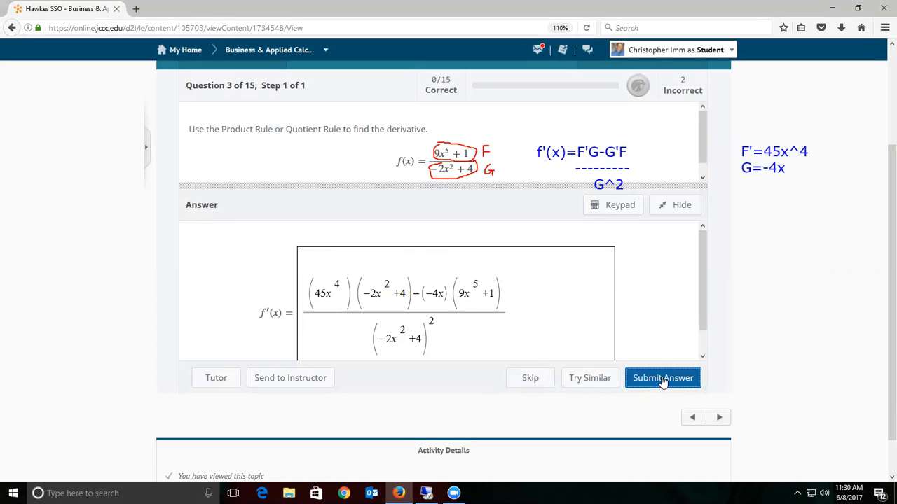